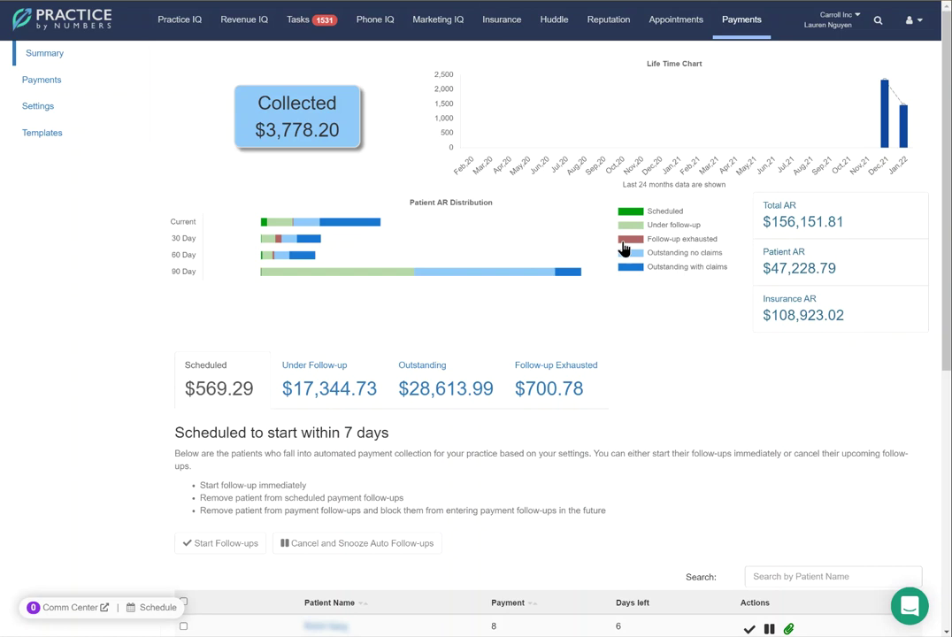
# - Review the Payment Follow-up Sequence and Payment Automation Settings, then return to the Payments summary
pyautogui.click(46, 110)
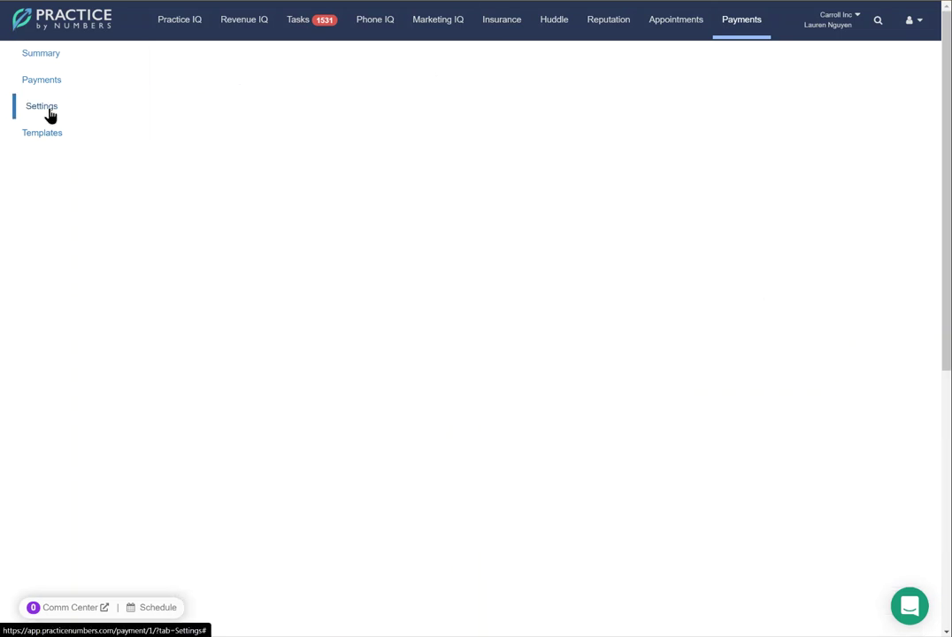
pyautogui.scroll(-4, 81, 152)
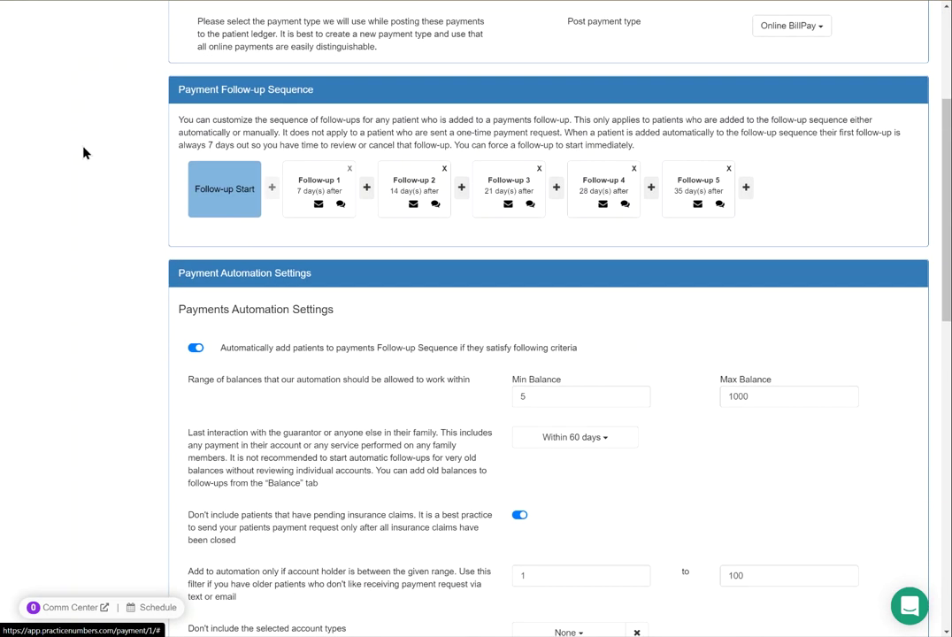
pyautogui.scroll(-1, 185, 210)
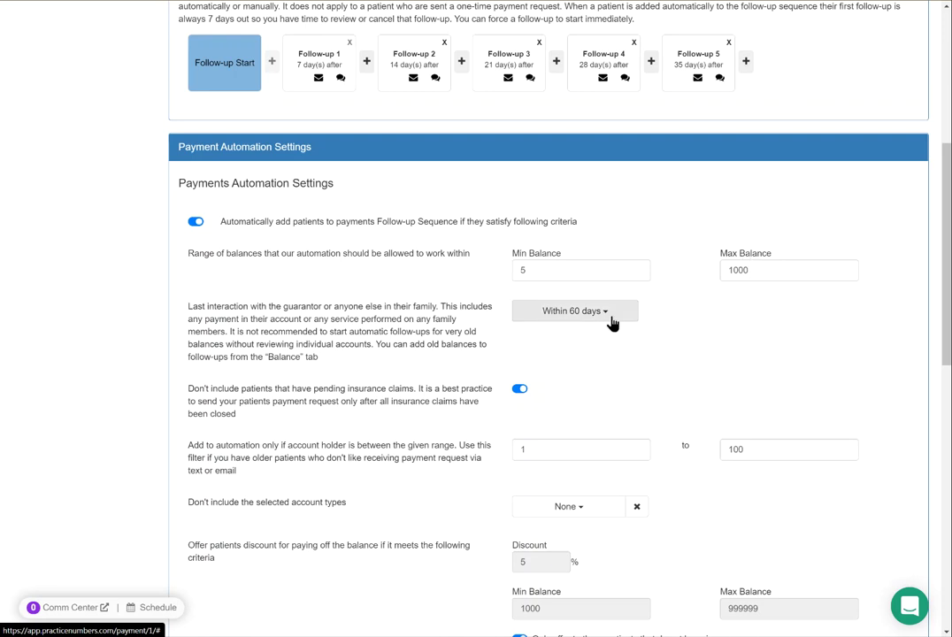
pyautogui.scroll(-1, 617, 322)
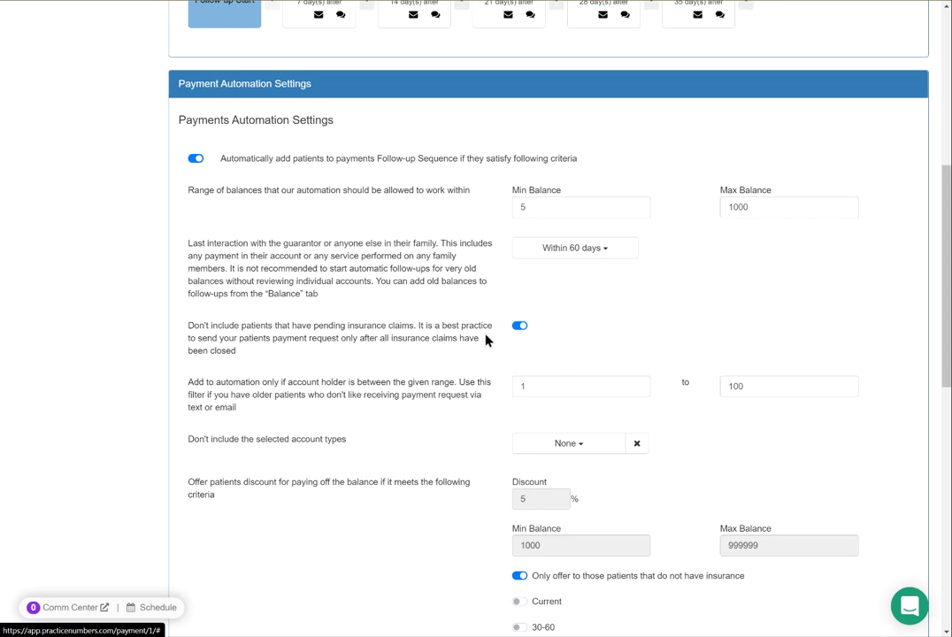
pyautogui.scroll(2, 486, 339)
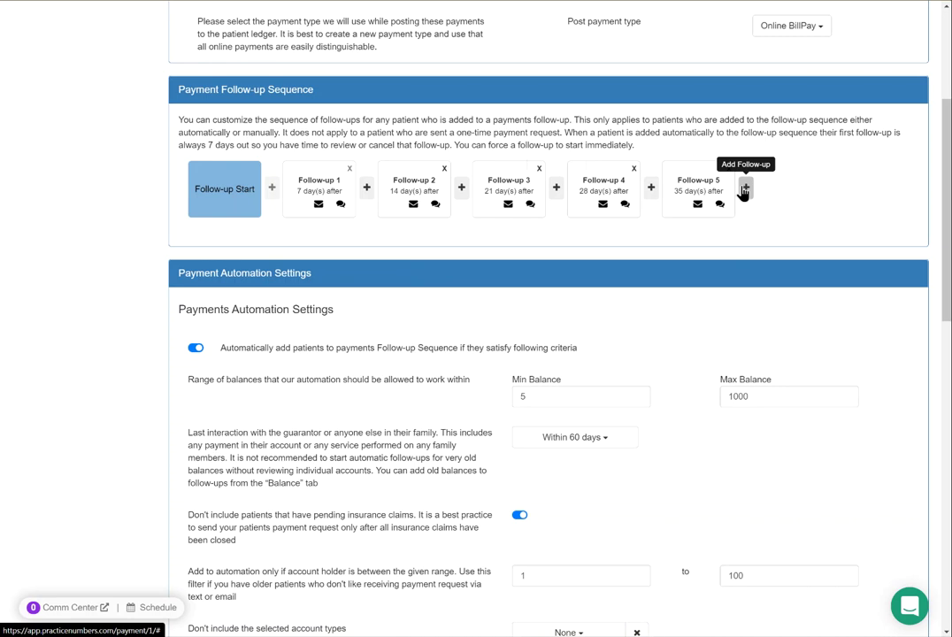
pyautogui.scroll(3, 744, 192)
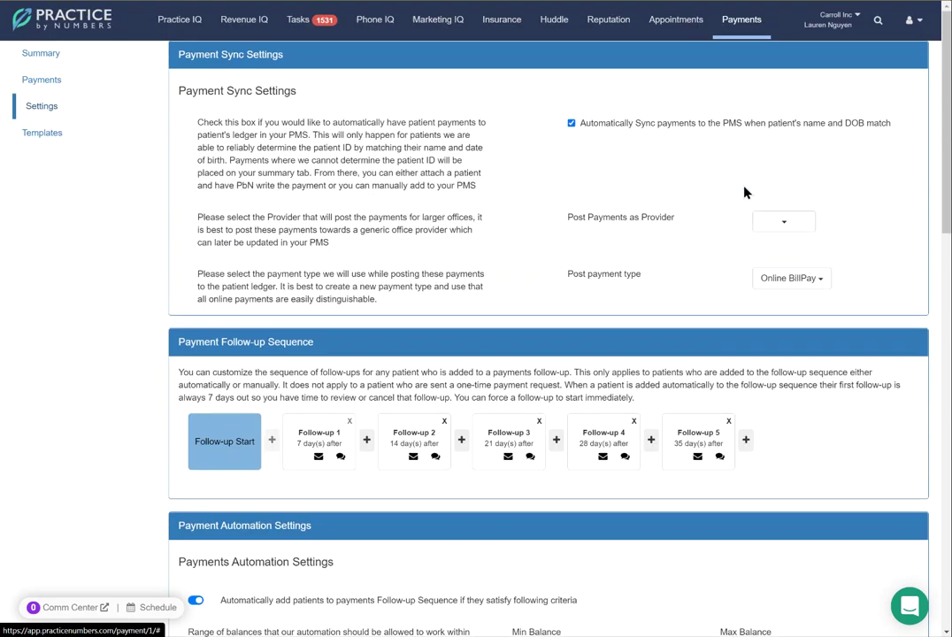
pyautogui.click(63, 60)
# - List Outstanding-balance patients with Pending Claim switched on, then switch to the Scheduled follow-ups list
pyautogui.scroll(-2, 381, 283)
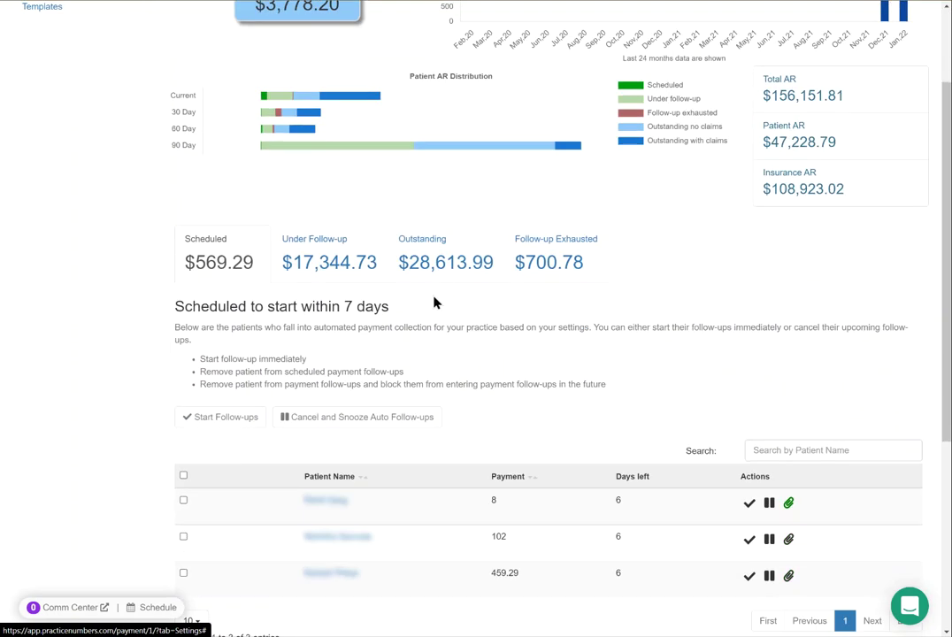
pyautogui.click(455, 268)
pyautogui.scroll(-3, 455, 266)
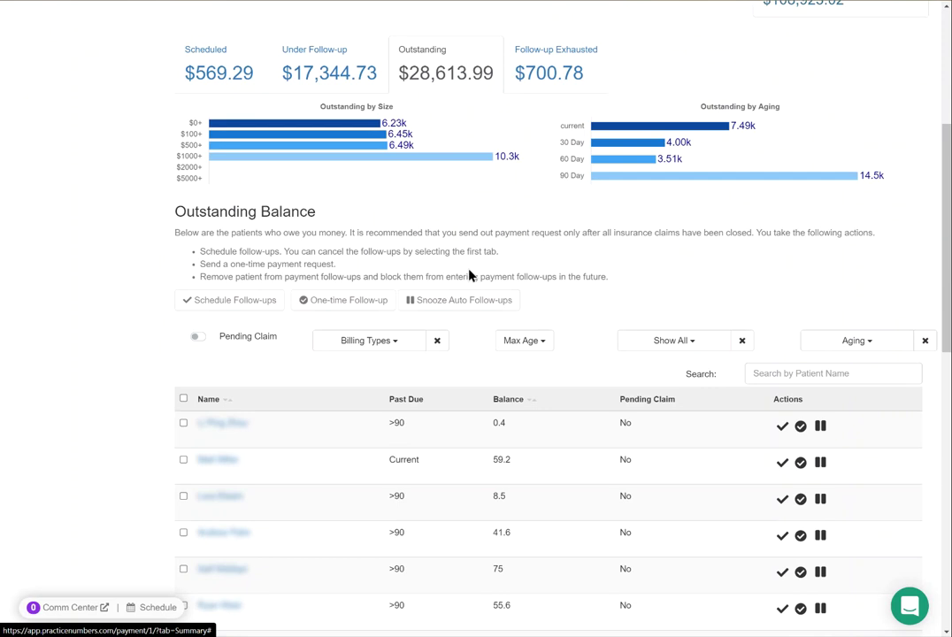
pyautogui.scroll(-1, 472, 276)
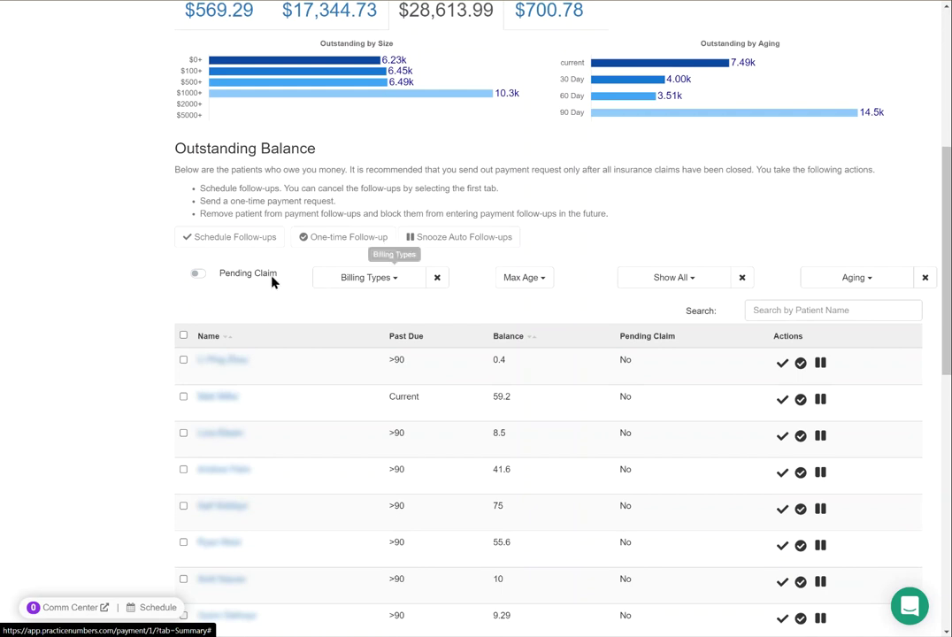
pyautogui.click(198, 276)
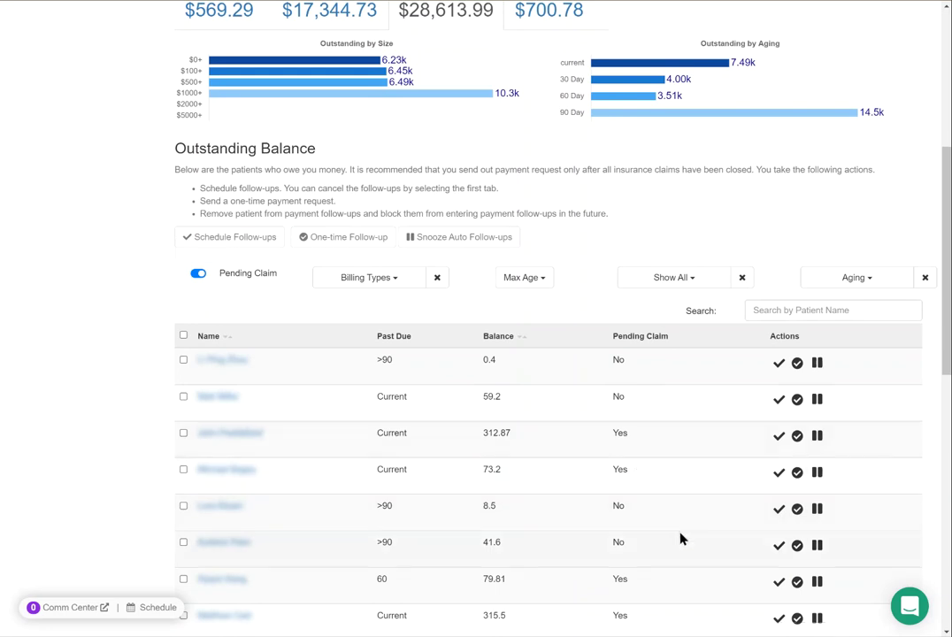
pyautogui.scroll(1, 708, 245)
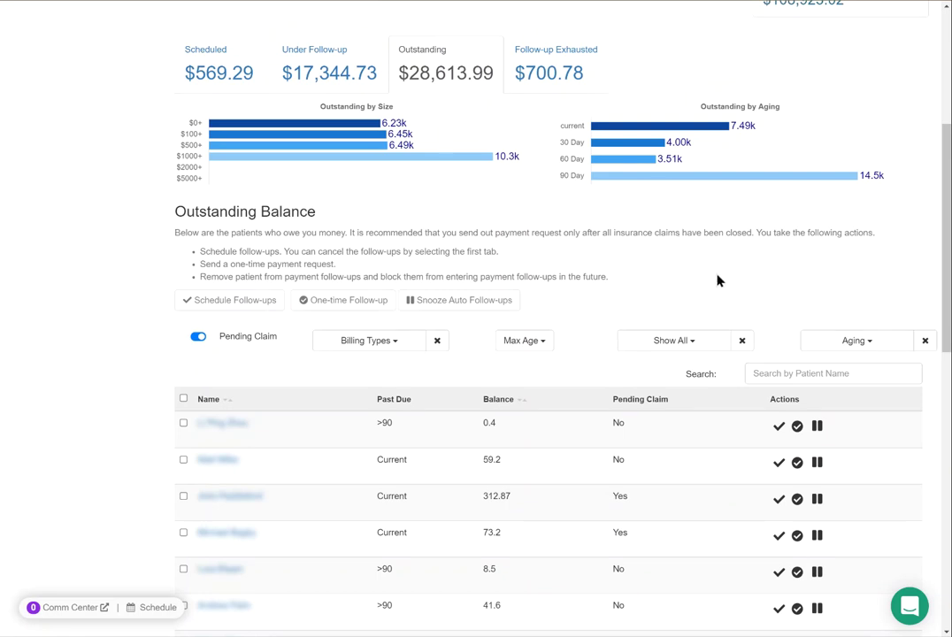
pyautogui.click(210, 71)
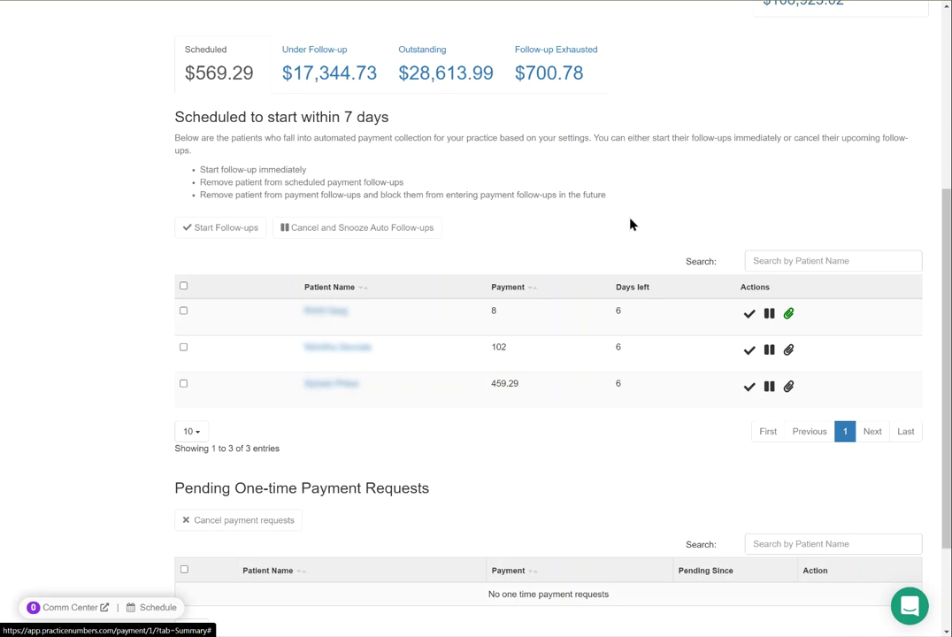
# - Open the first Scheduled row's paperclip attachment to view its PDF and note
pyautogui.click(788, 316)
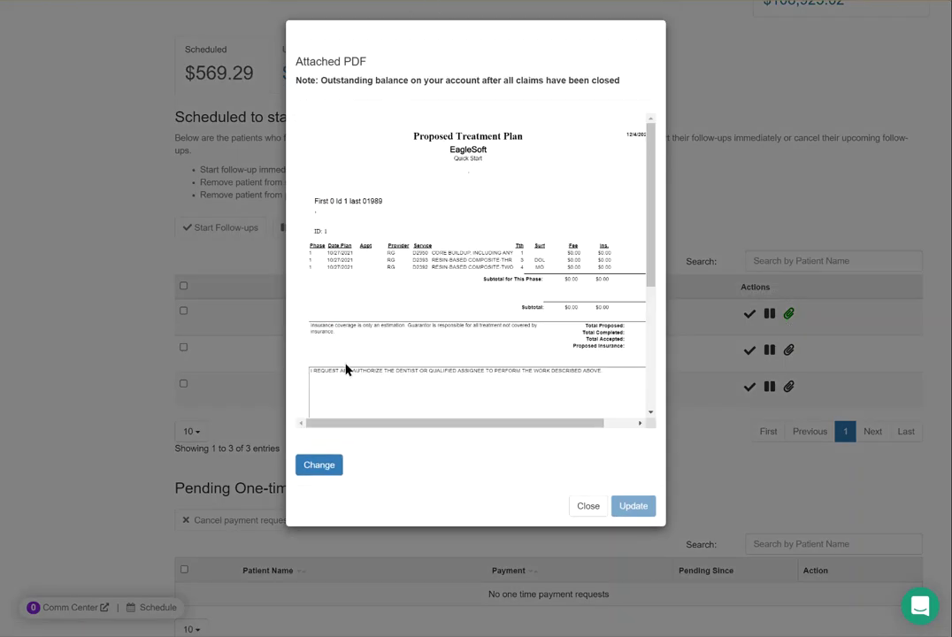
# - Replace the first scheduled patient's attachment with Treatment Plan.pdf and save it with its note
pyautogui.click(322, 470)
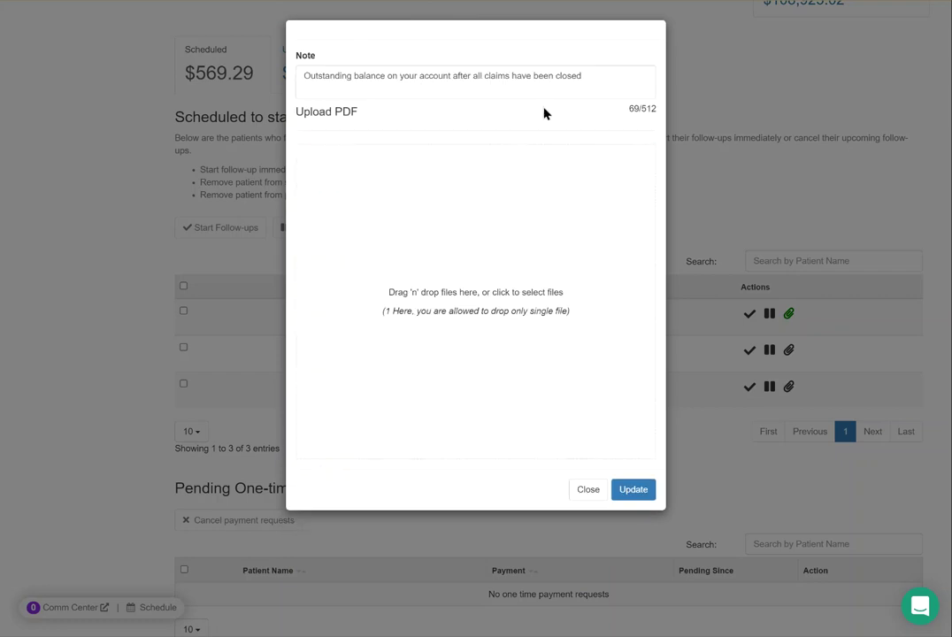
pyautogui.moveTo(583, 76); pyautogui.dragTo(291, 46)
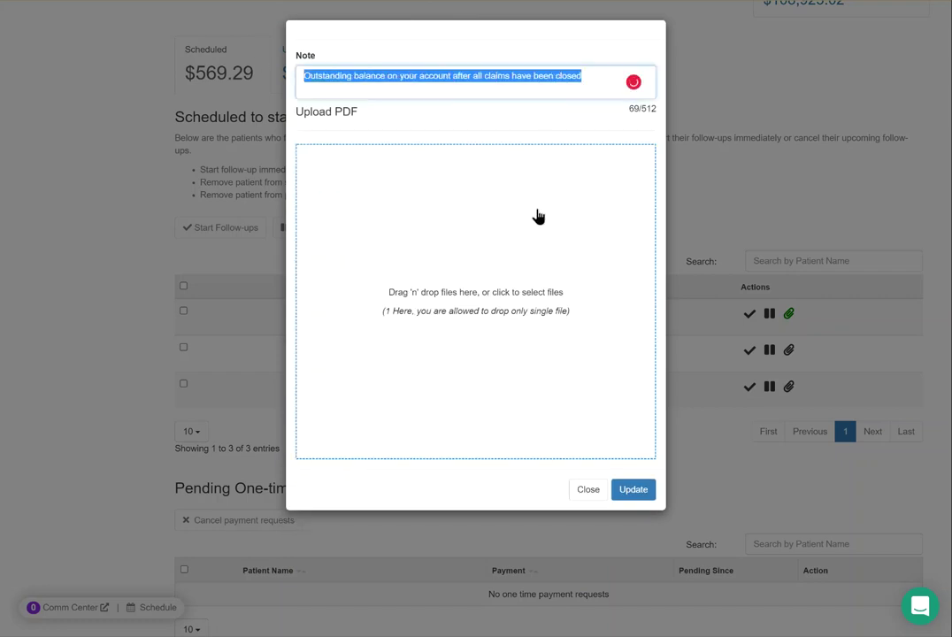
pyautogui.click(480, 329)
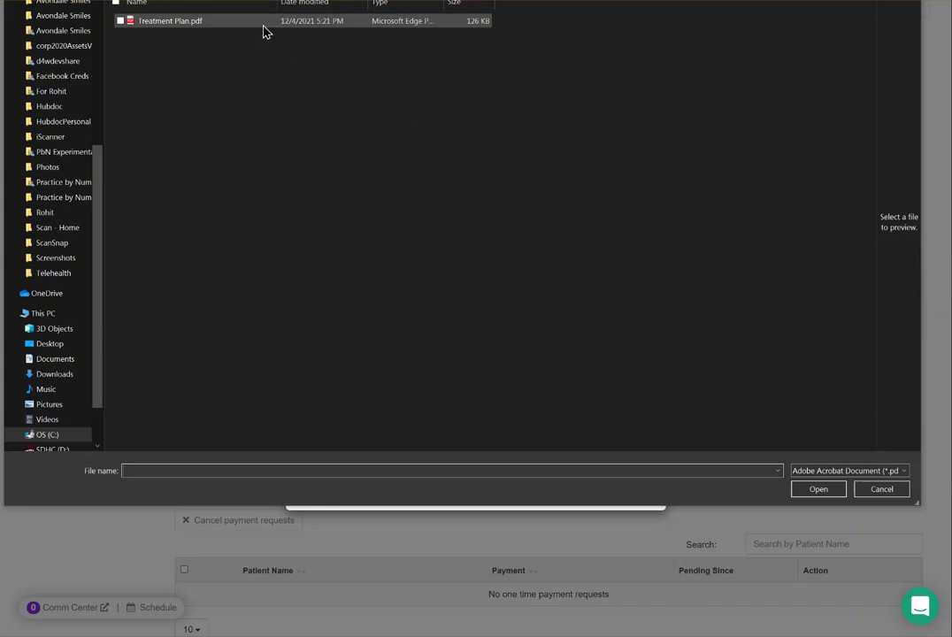
pyautogui.click(192, 24)
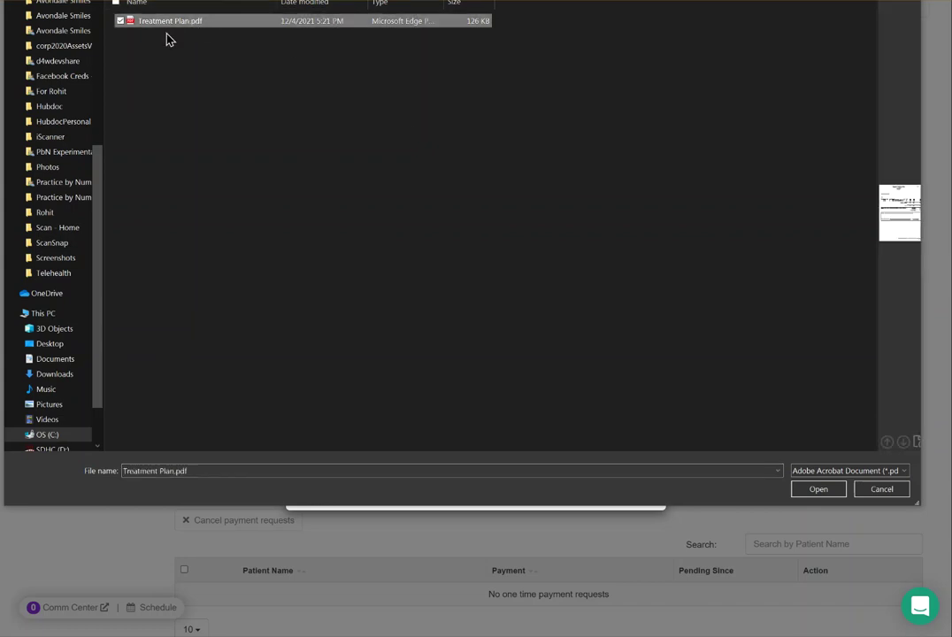
pyautogui.press('Return')
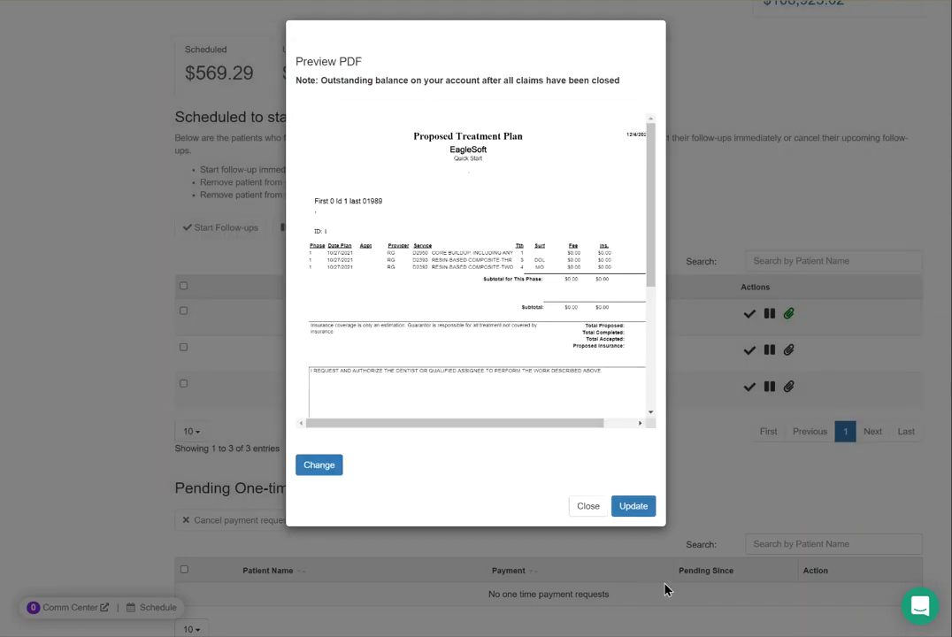
pyautogui.click(648, 510)
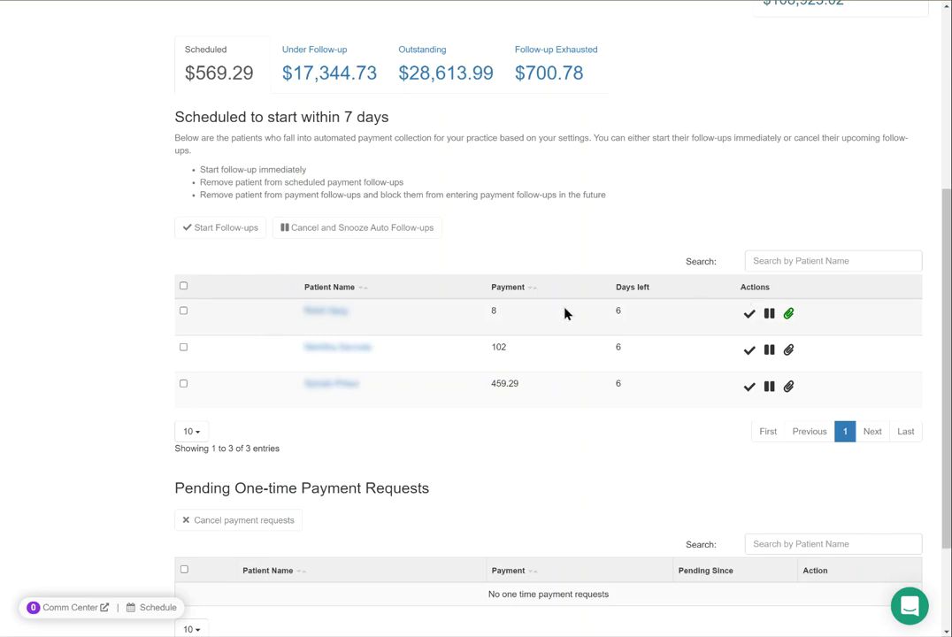
pyautogui.moveTo(617, 311); pyautogui.dragTo(625, 315)
# - Look over the Under Follow-up patients, then open the Payments list of received payments
pyautogui.click(626, 315)
pyautogui.click(627, 315)
pyautogui.scroll(3, 590, 306)
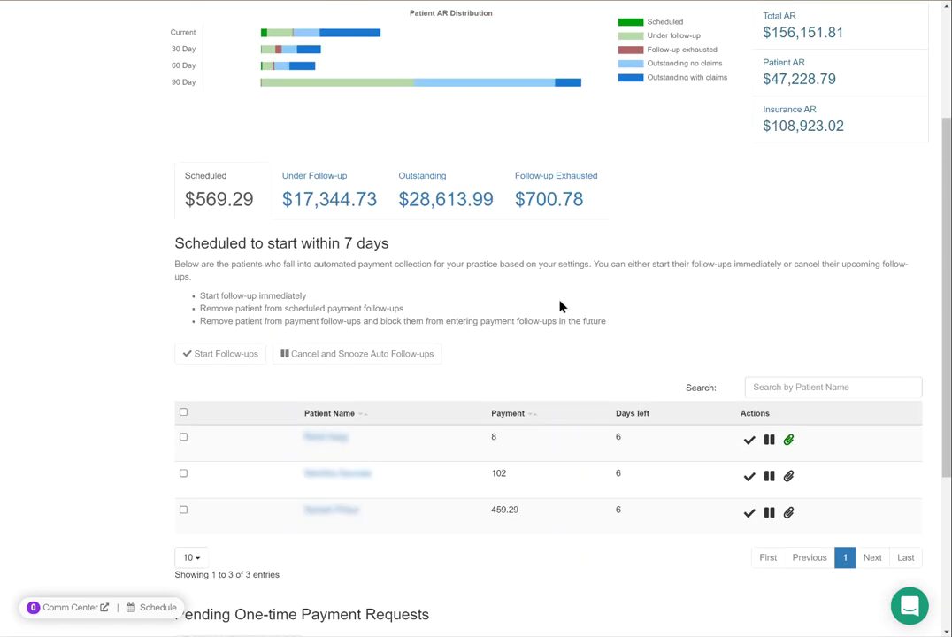
pyautogui.click(333, 212)
pyautogui.scroll(-3, 335, 214)
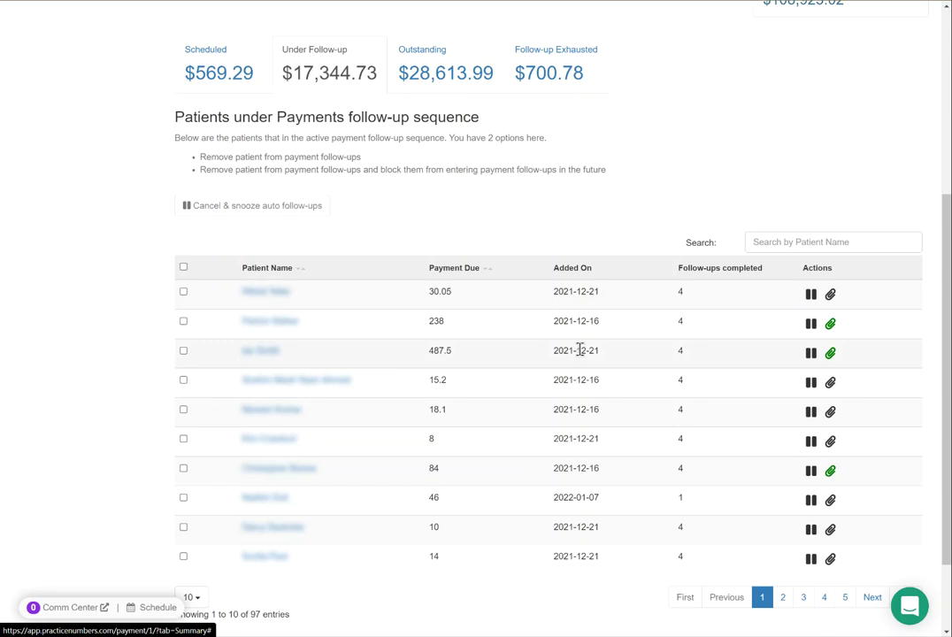
pyautogui.scroll(4, 620, 361)
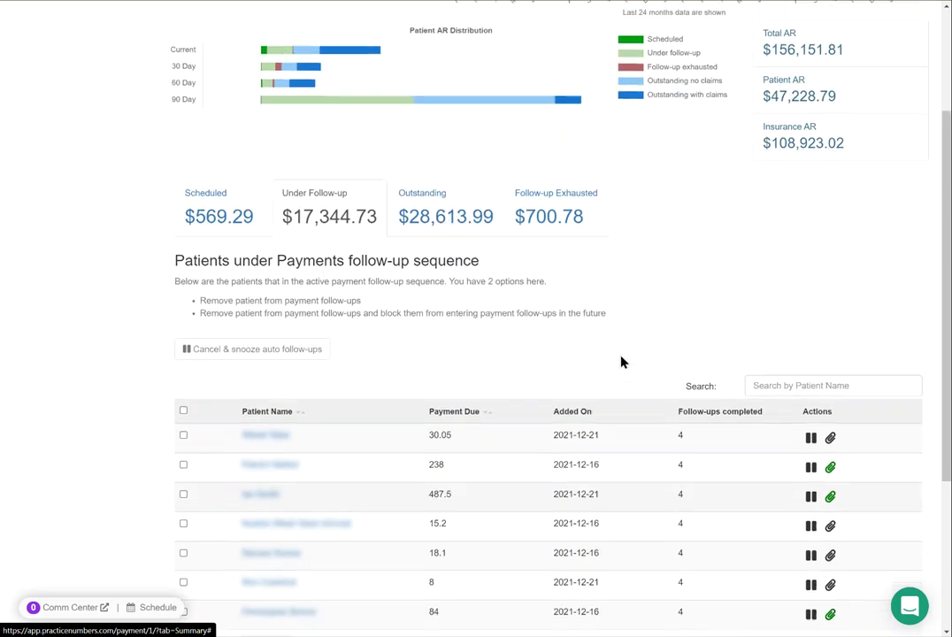
pyautogui.click(40, 82)
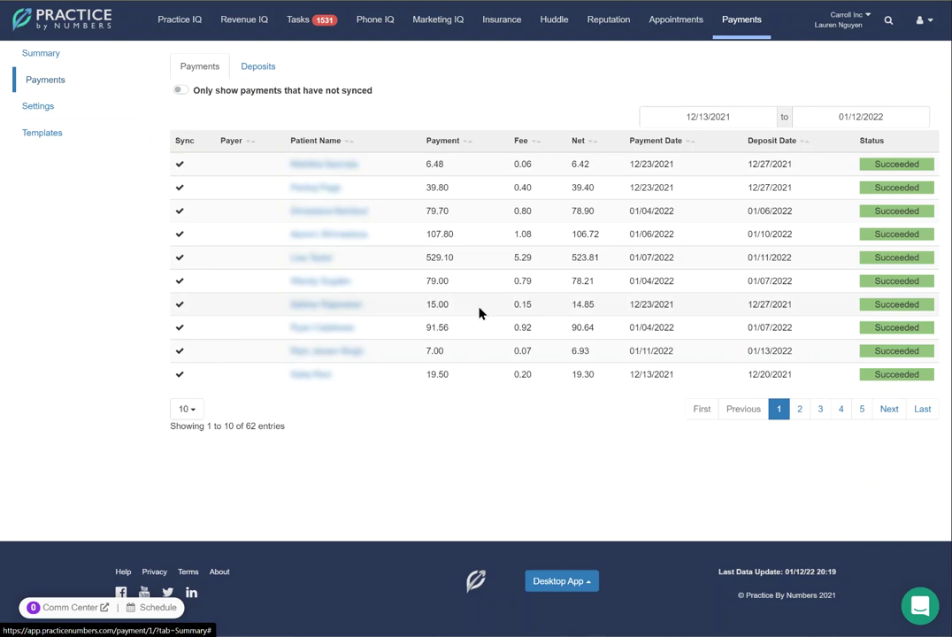
# - Return from the Payments table to the Payments Summary dashboard
pyautogui.click(64, 55)
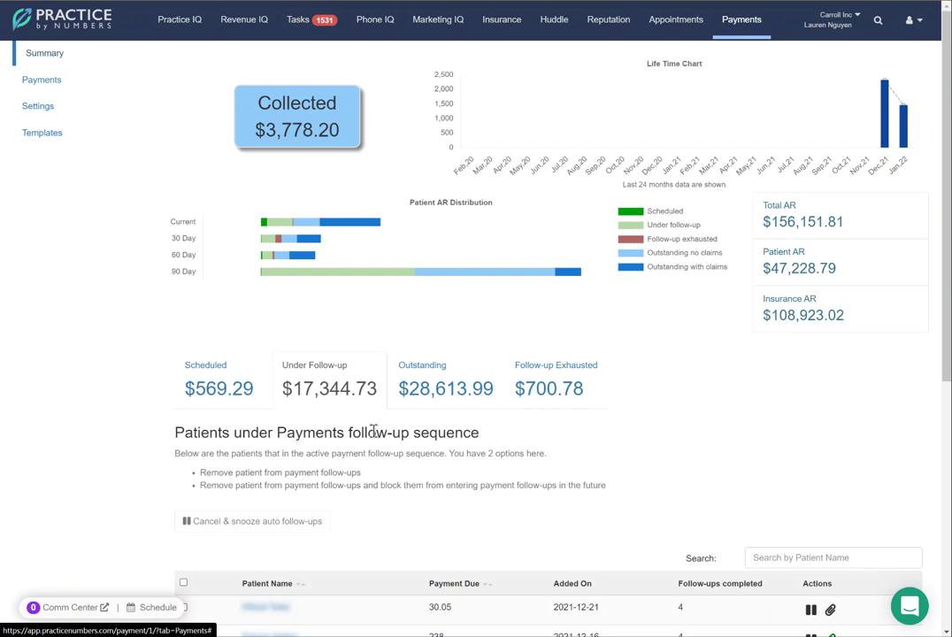
pyautogui.scroll(-1, 429, 420)
pyautogui.click(462, 329)
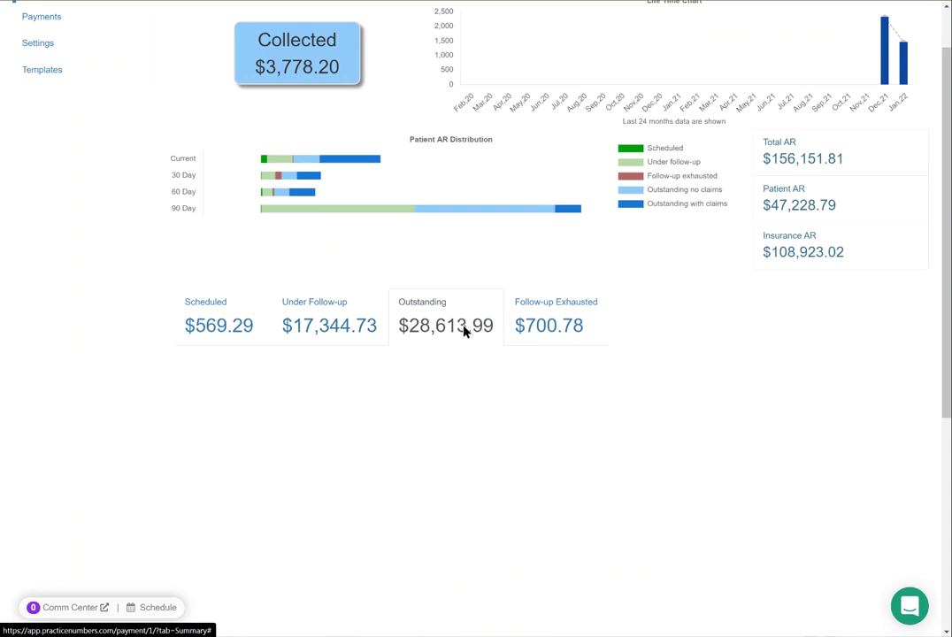
pyautogui.scroll(-4, 464, 330)
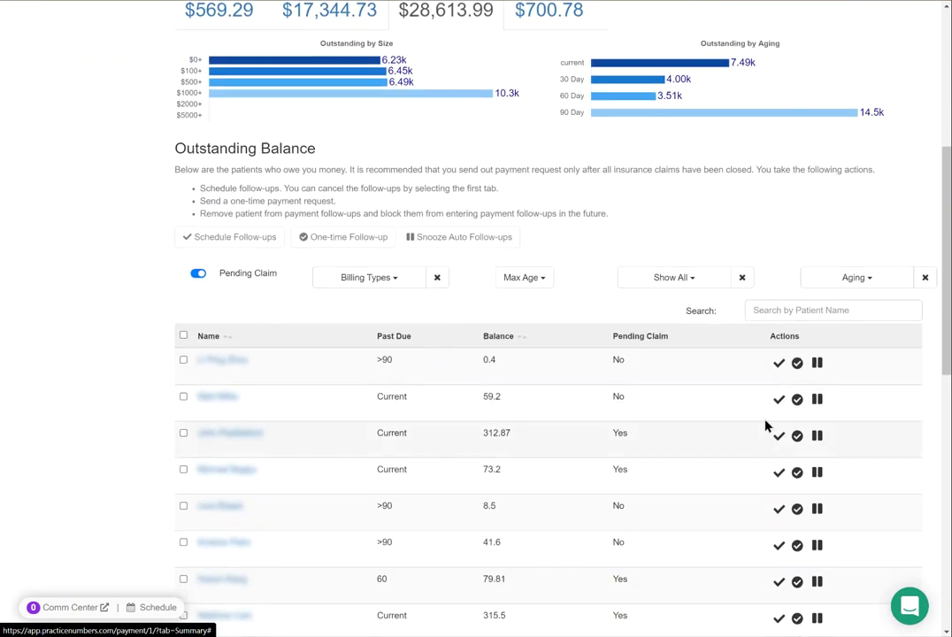
pyautogui.click(183, 335)
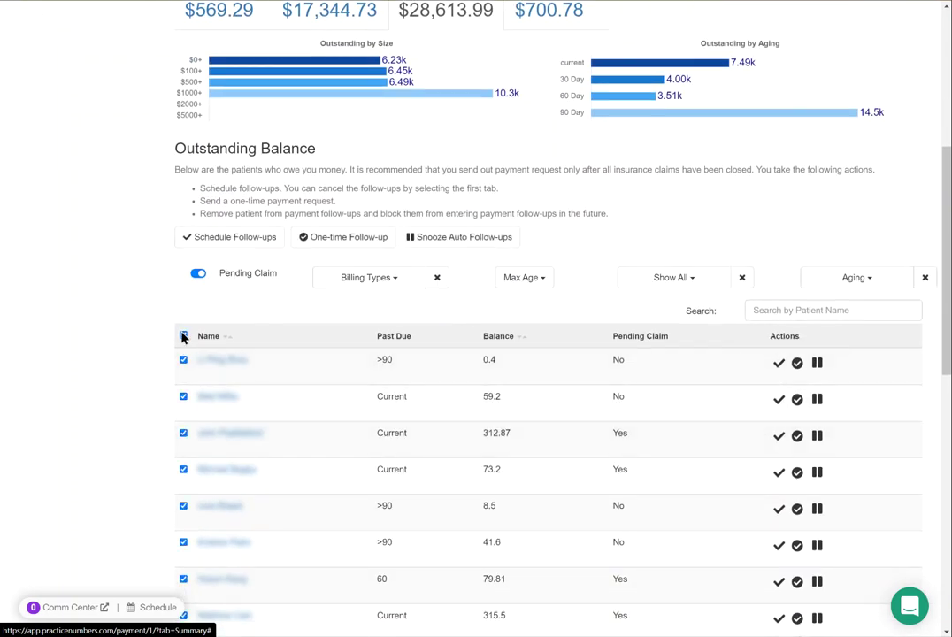
pyautogui.click(183, 338)
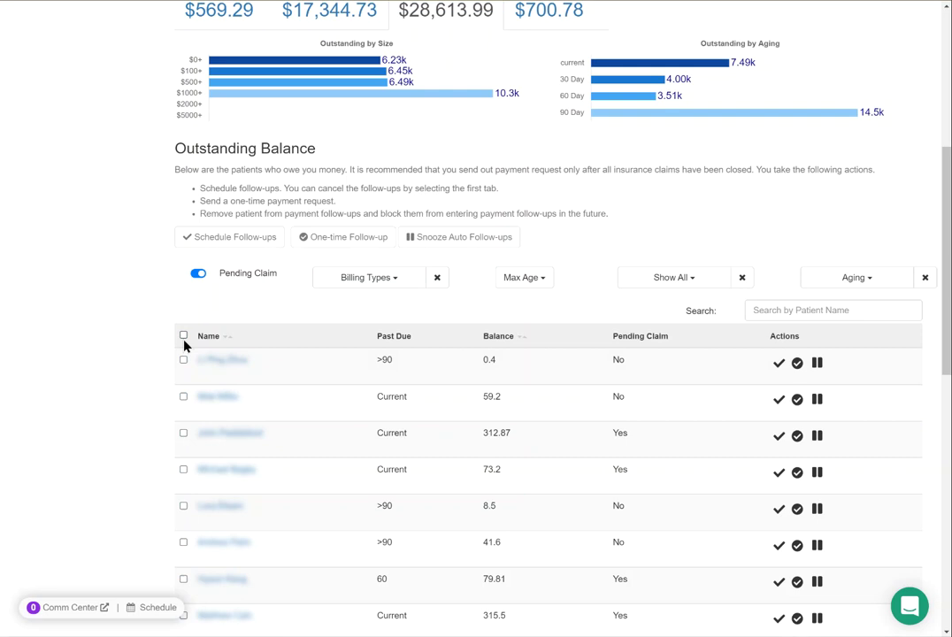
pyautogui.click(778, 405)
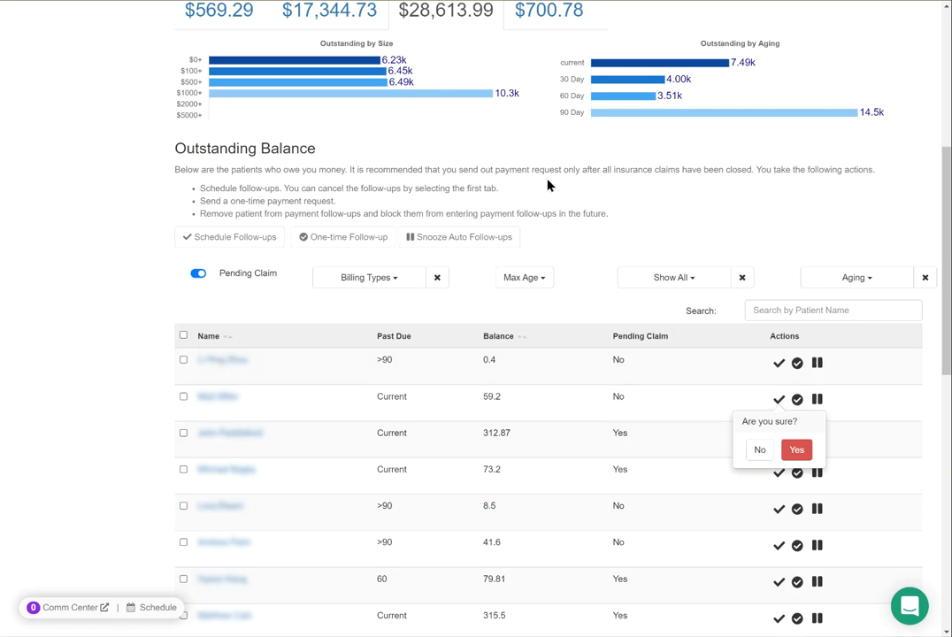
pyautogui.scroll(2, 548, 184)
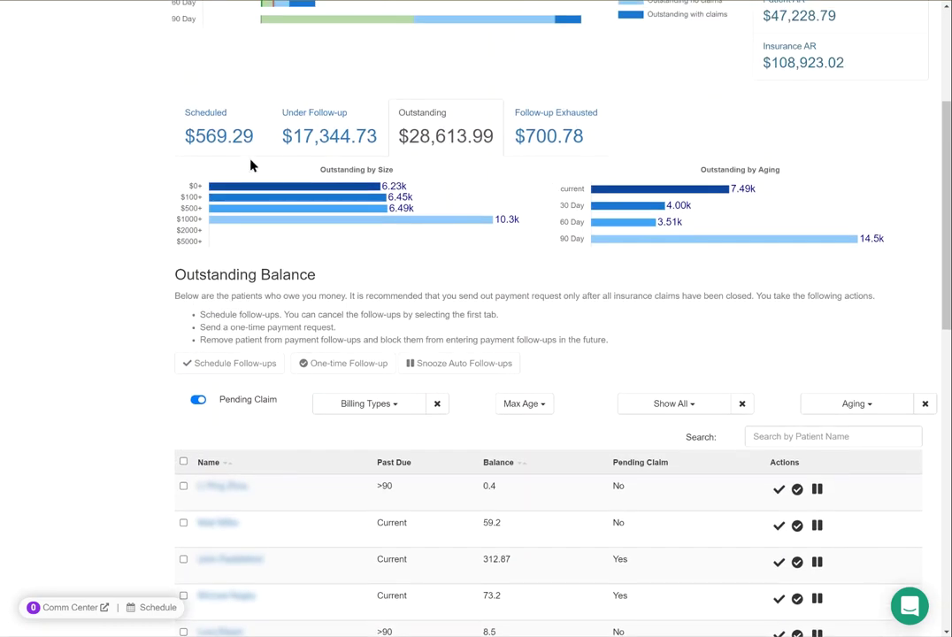
# - Show the Scheduled follow-ups and Pending One-time Payment Requests table, then open Messages
pyautogui.click(227, 144)
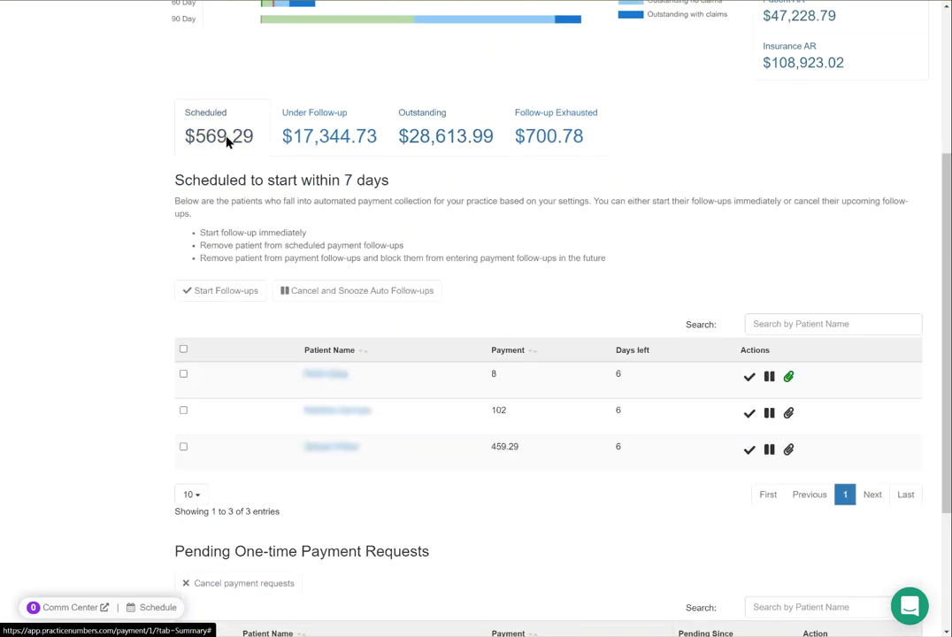
pyautogui.scroll(-2, 227, 143)
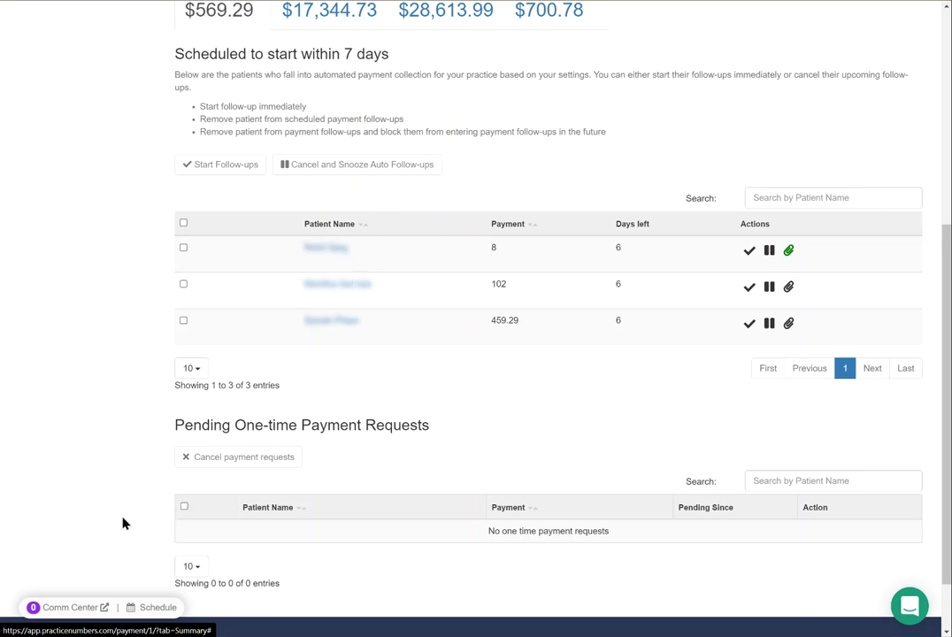
pyautogui.click(94, 608)
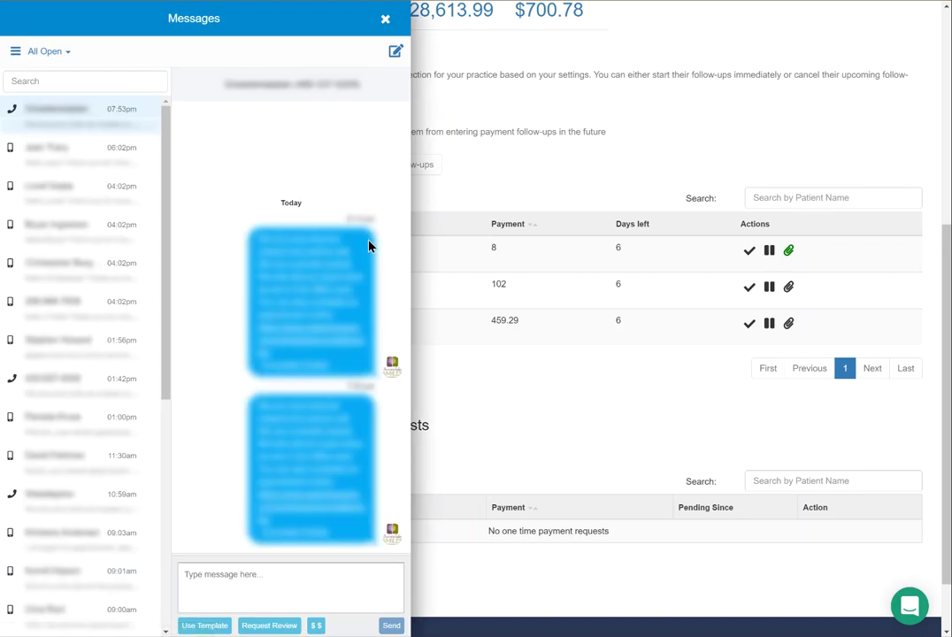
# - Start a new message and open the conversation with the searched patient
pyautogui.click(395, 51)
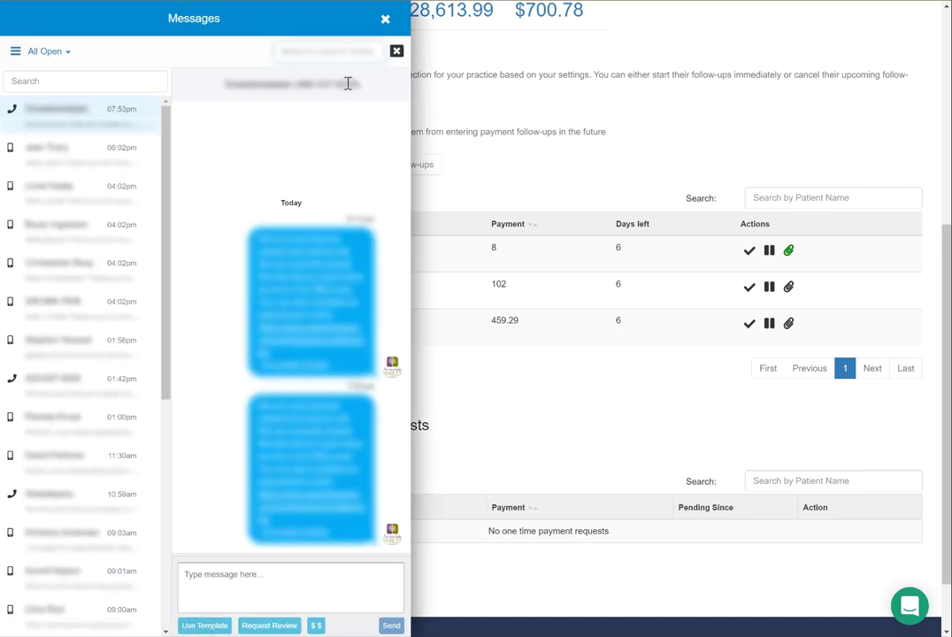
pyautogui.write('Michael')
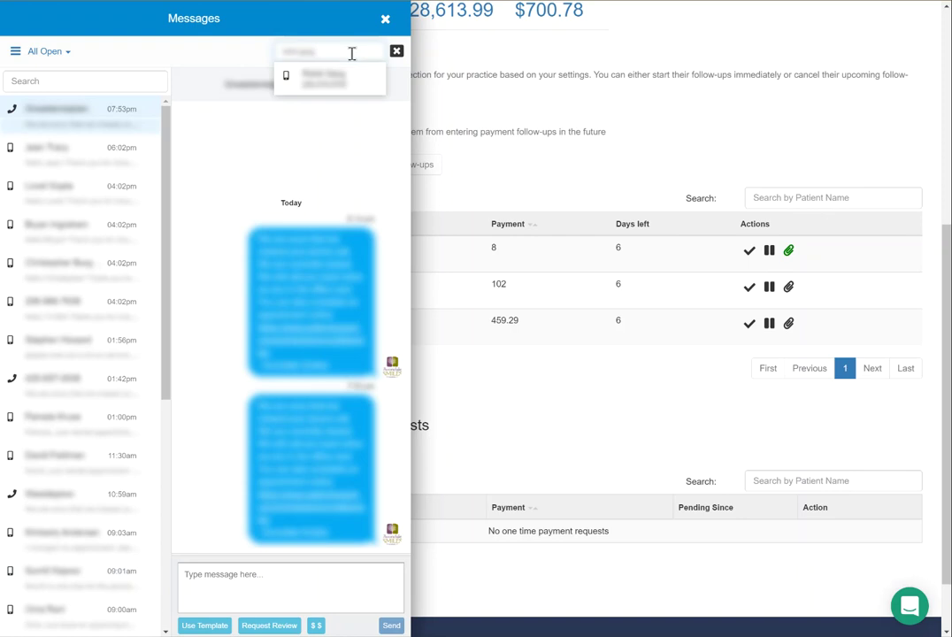
pyautogui.click(329, 86)
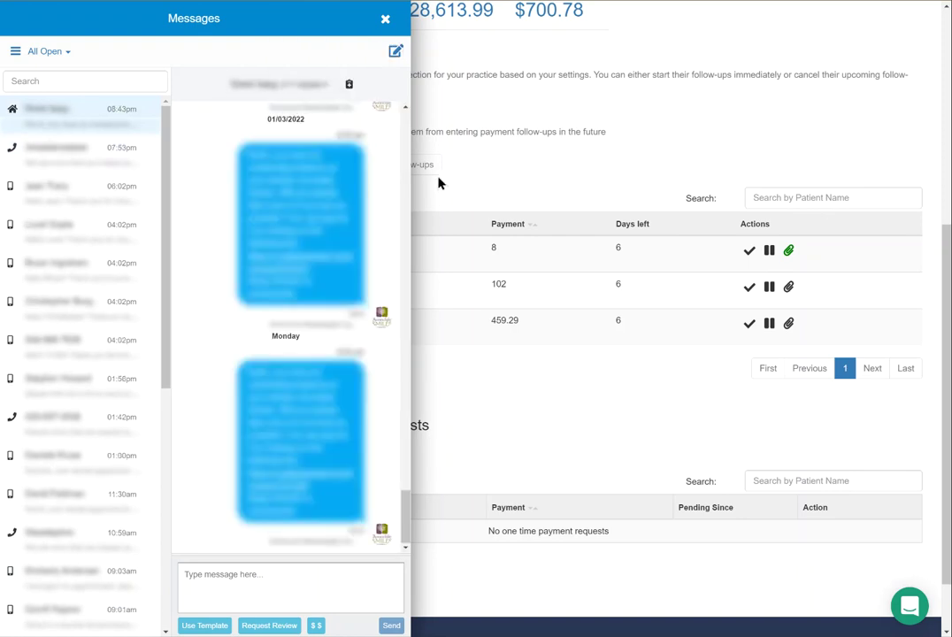
# - Send a custom $80 payment request with the note 'For upcoming appmt'
pyautogui.click(320, 626)
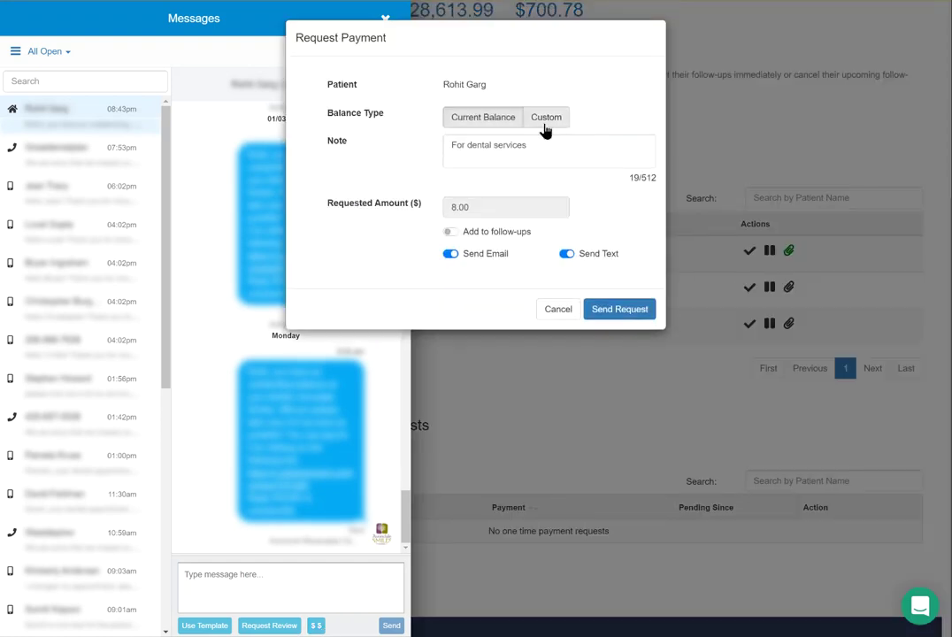
pyautogui.click(548, 124)
pyautogui.moveTo(533, 153); pyautogui.dragTo(378, 159)
pyautogui.write('Fo')
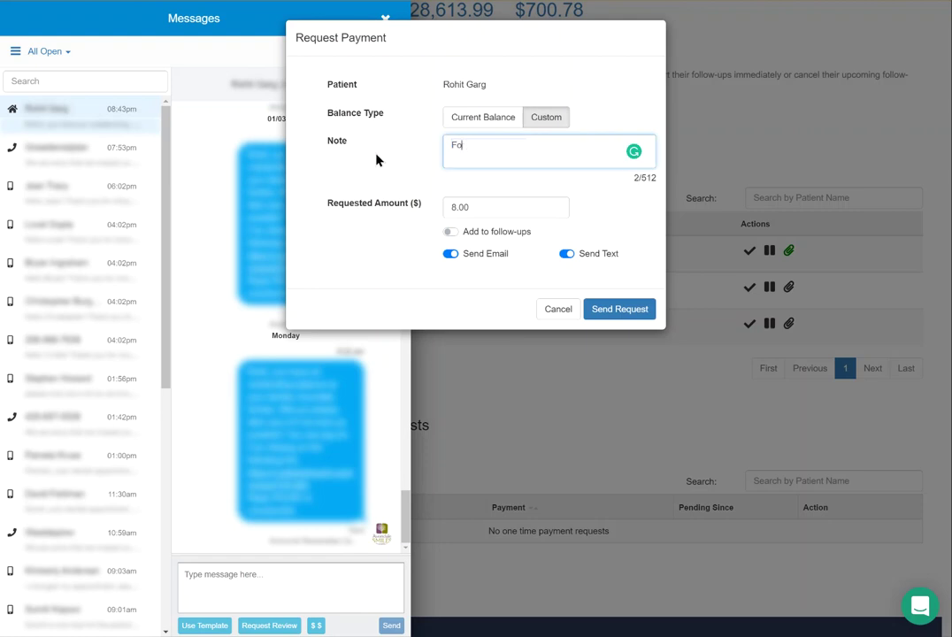
pyautogui.write('r upcoming appmt')
pyautogui.moveTo(493, 208); pyautogui.dragTo(396, 208)
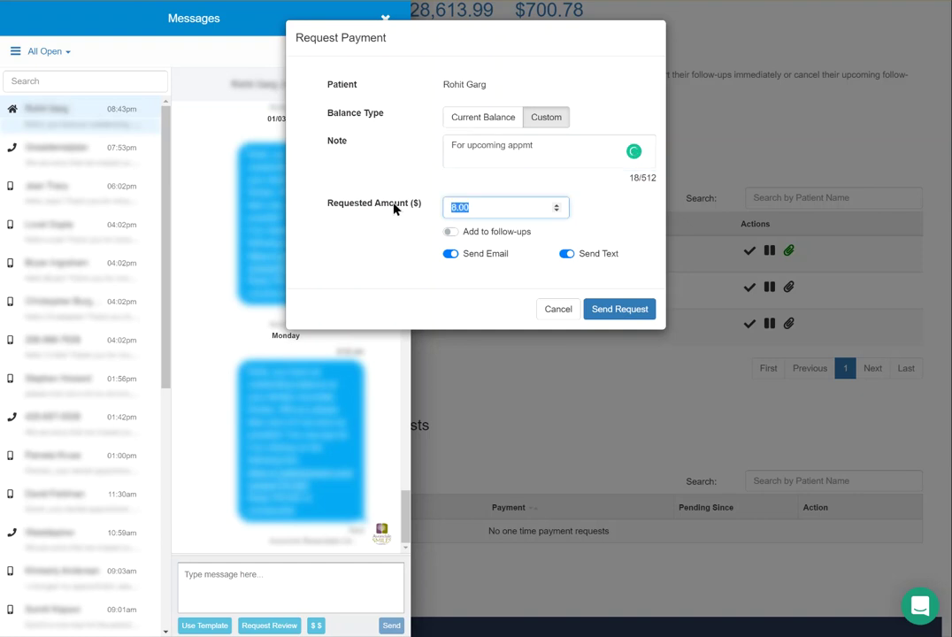
pyautogui.write('80')
pyautogui.click(620, 314)
pyautogui.click(687, 379)
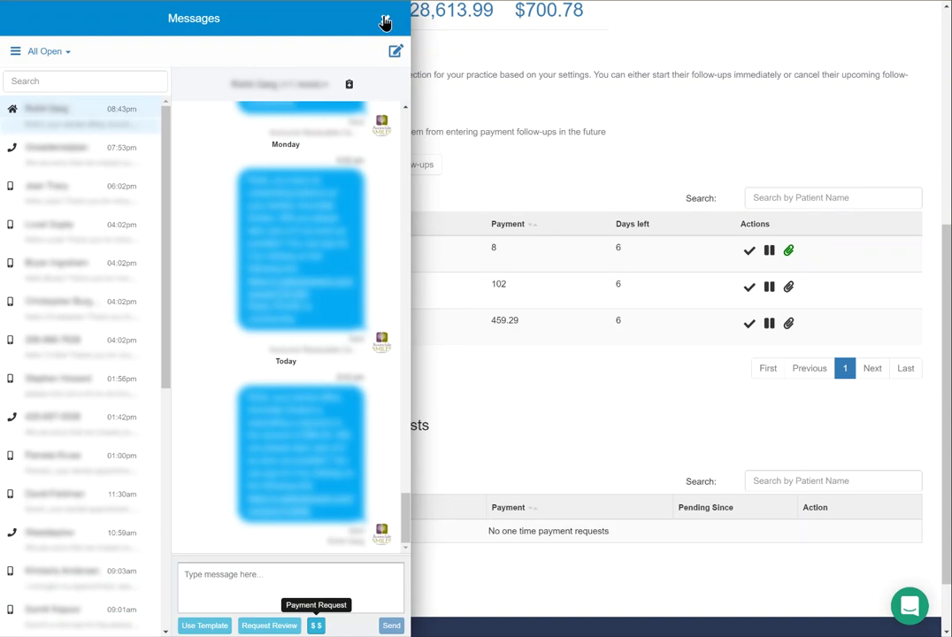
pyautogui.click(386, 21)
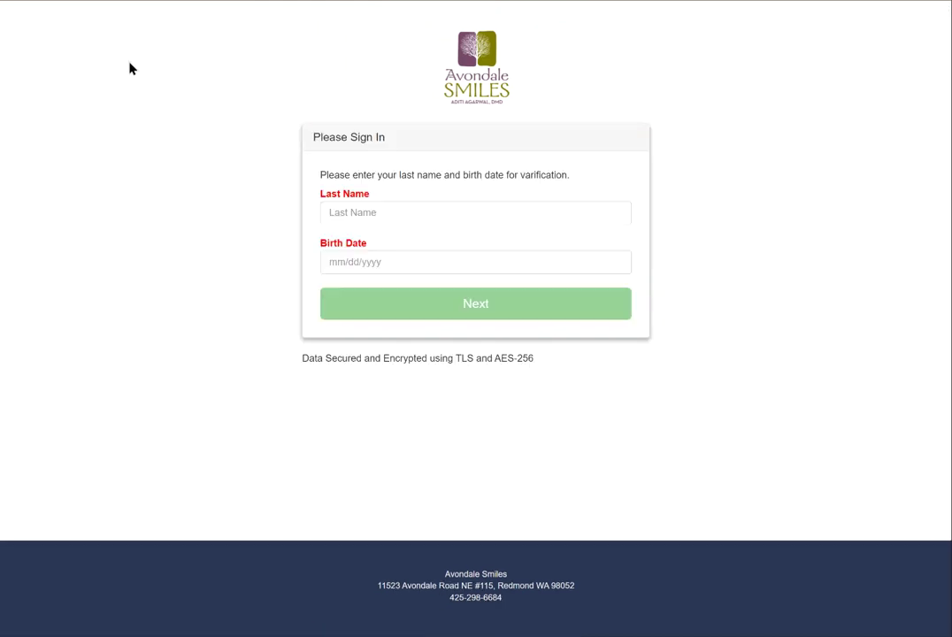
# - Enter the patient's last name and birth date on the portal and submit them
pyautogui.click(378, 207)
pyautogui.write('Garg')
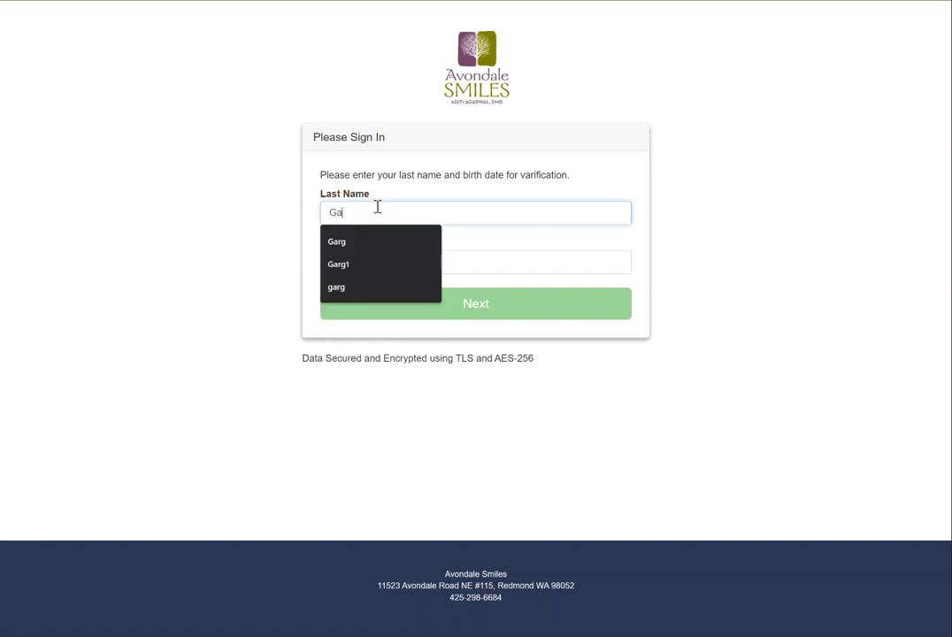
pyautogui.press('Tab')
pyautogui.write('01')
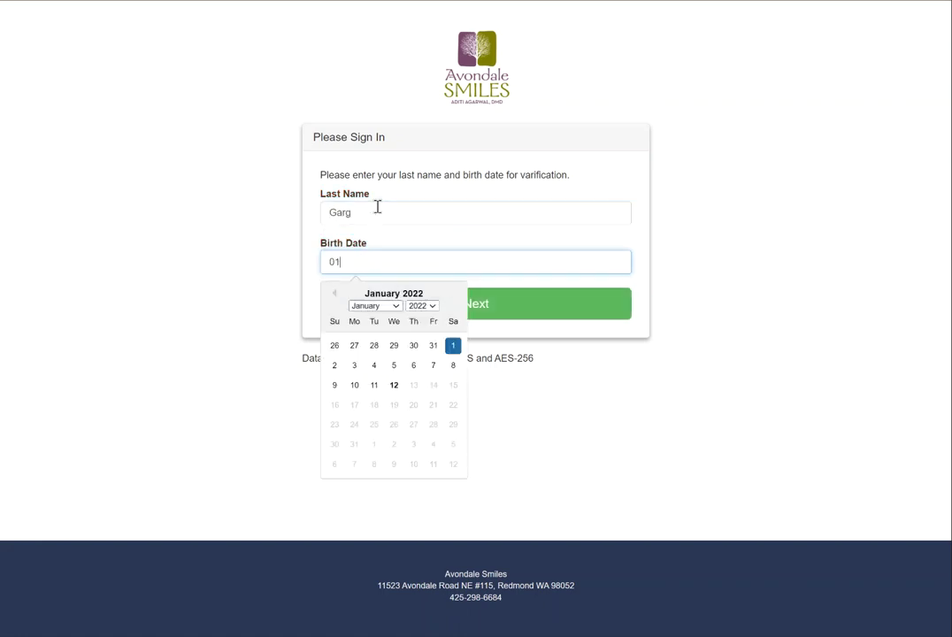
pyautogui.write('/01/2000')
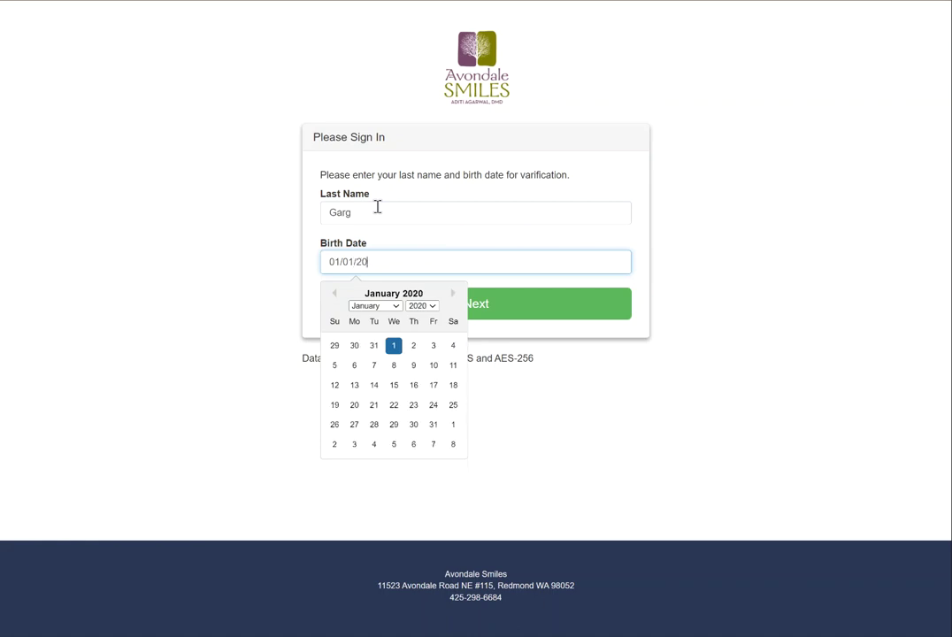
pyautogui.click(502, 311)
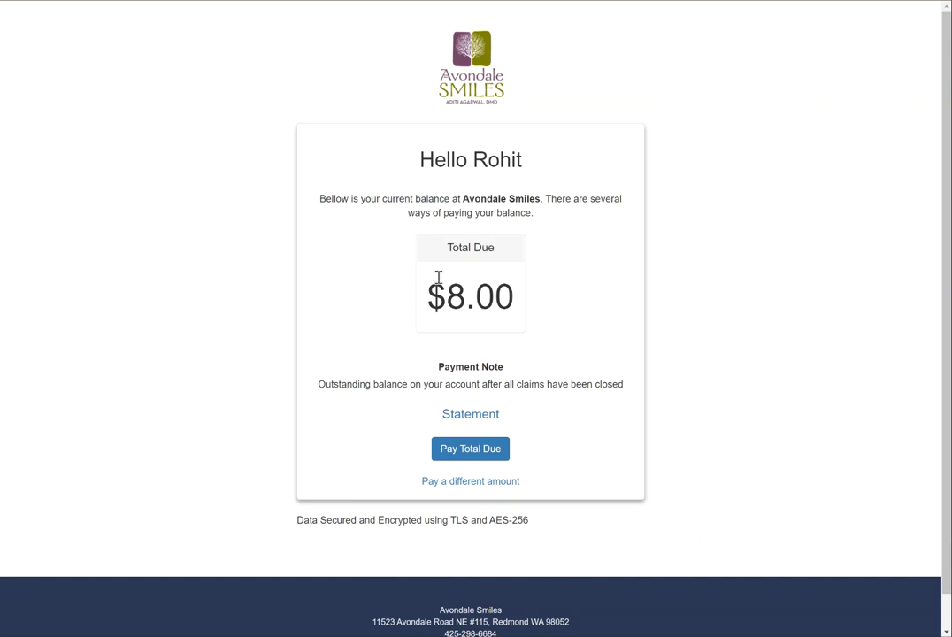
# - Download the Statement PDF, then choose Pay Total Due for the $8.00 balance
pyautogui.moveTo(332, 384); pyautogui.dragTo(617, 380)
pyautogui.click(617, 382)
pyautogui.click(483, 425)
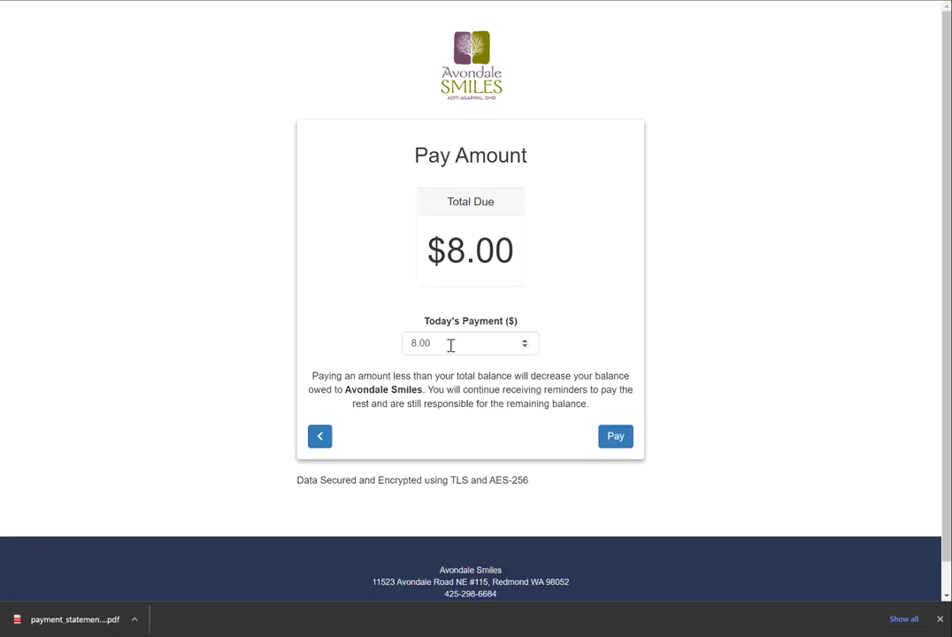
pyautogui.click(330, 447)
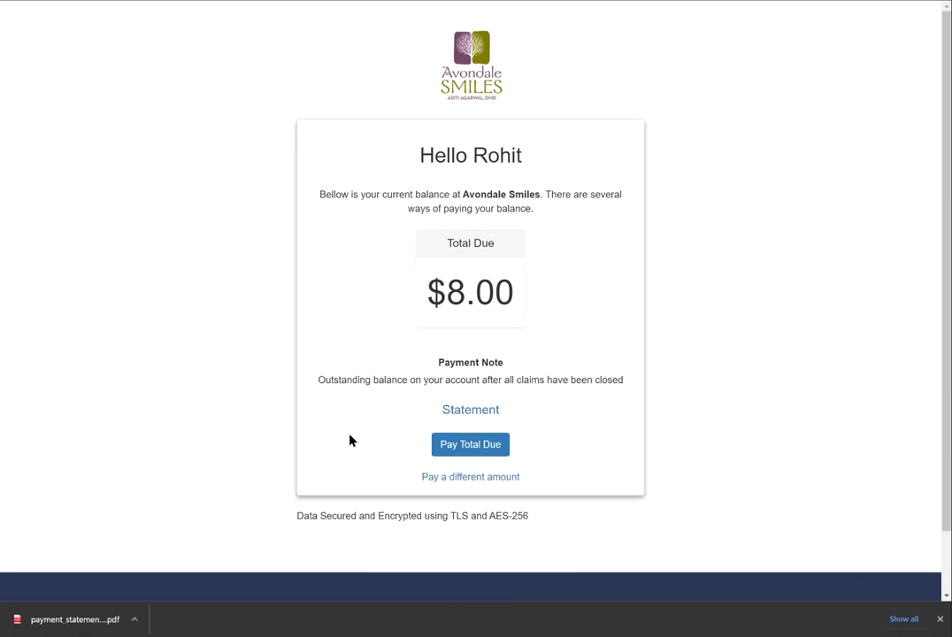
pyautogui.click(465, 449)
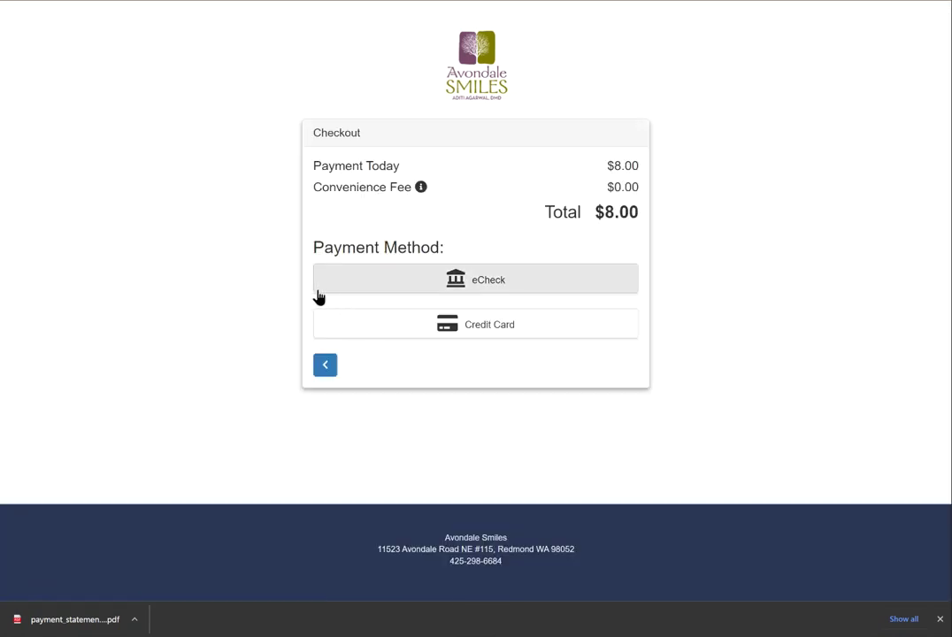
# - Select eCheck on Checkout to see the $8.06 total, then Credit Card to see $8.55
pyautogui.click(399, 293)
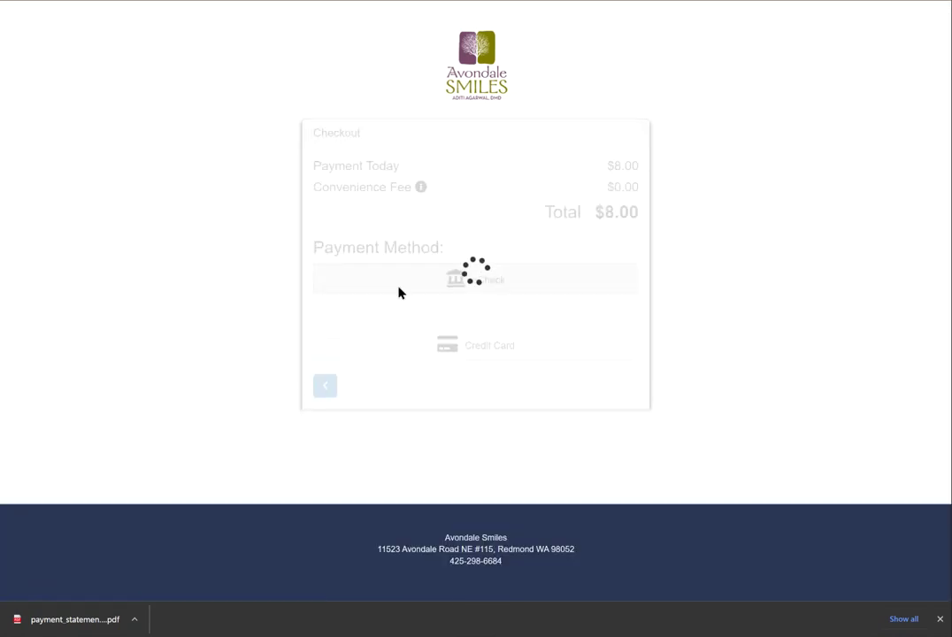
pyautogui.click(491, 395)
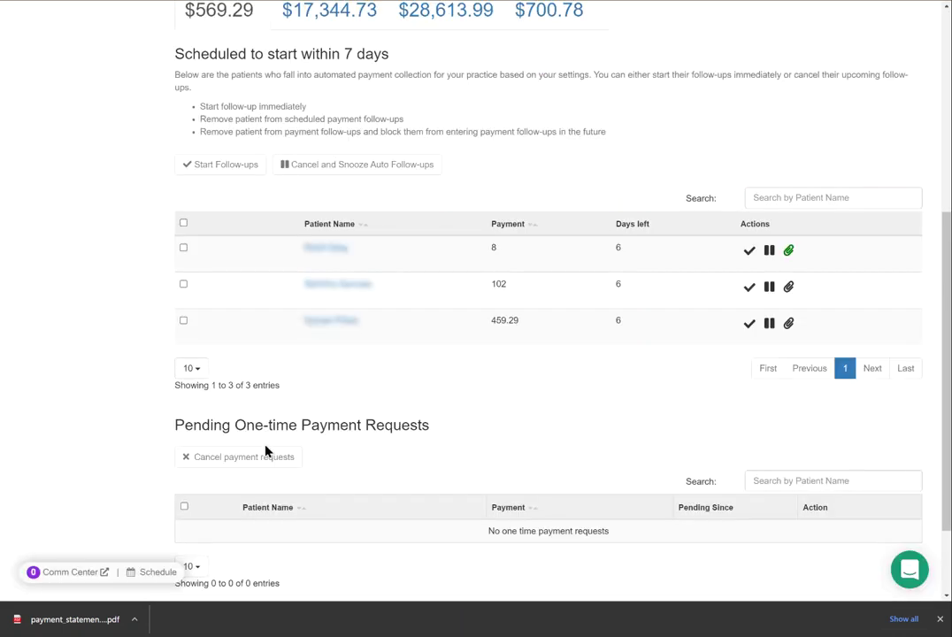
pyautogui.scroll(2, 407, 390)
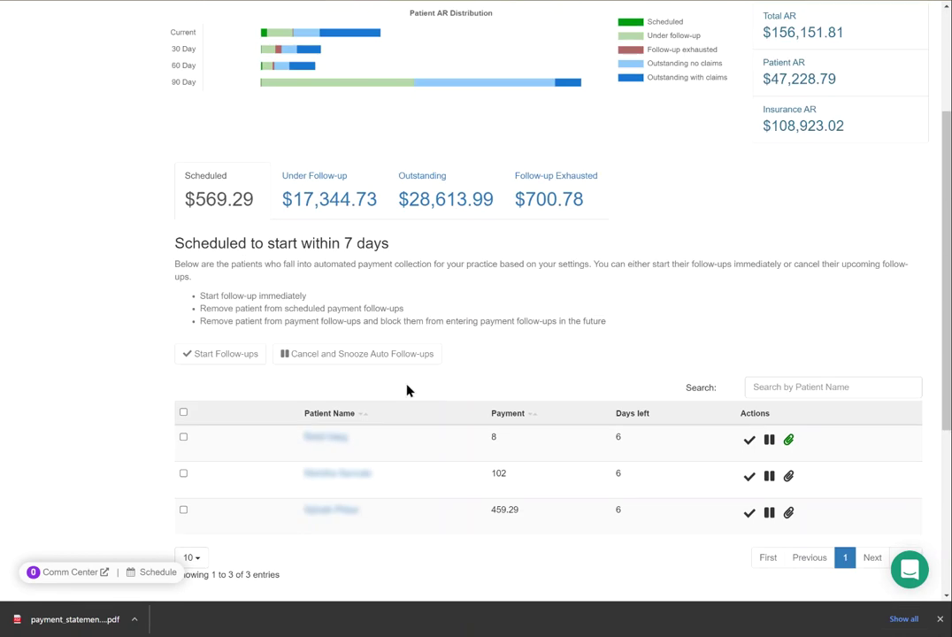
pyautogui.scroll(2, 397, 322)
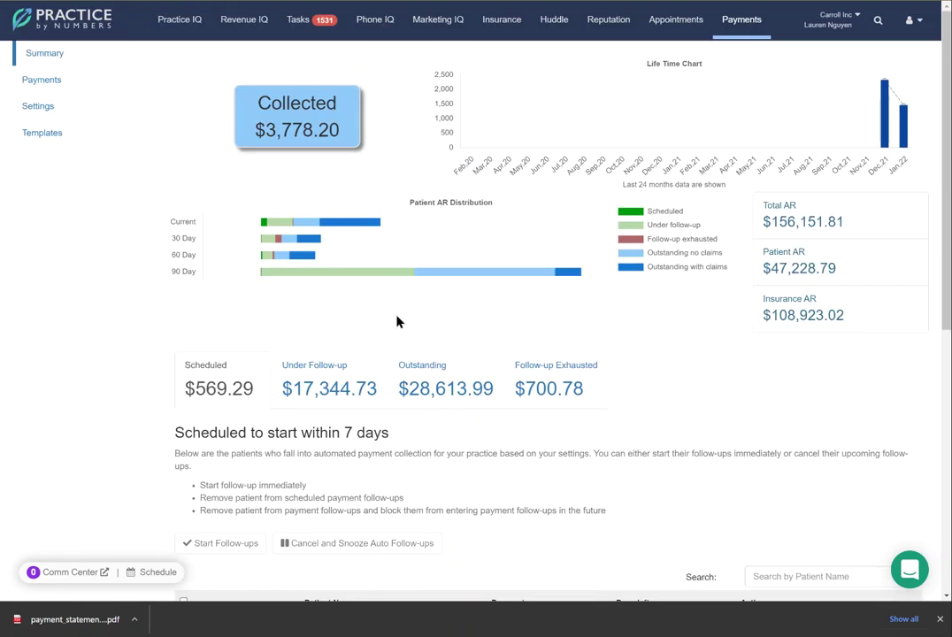